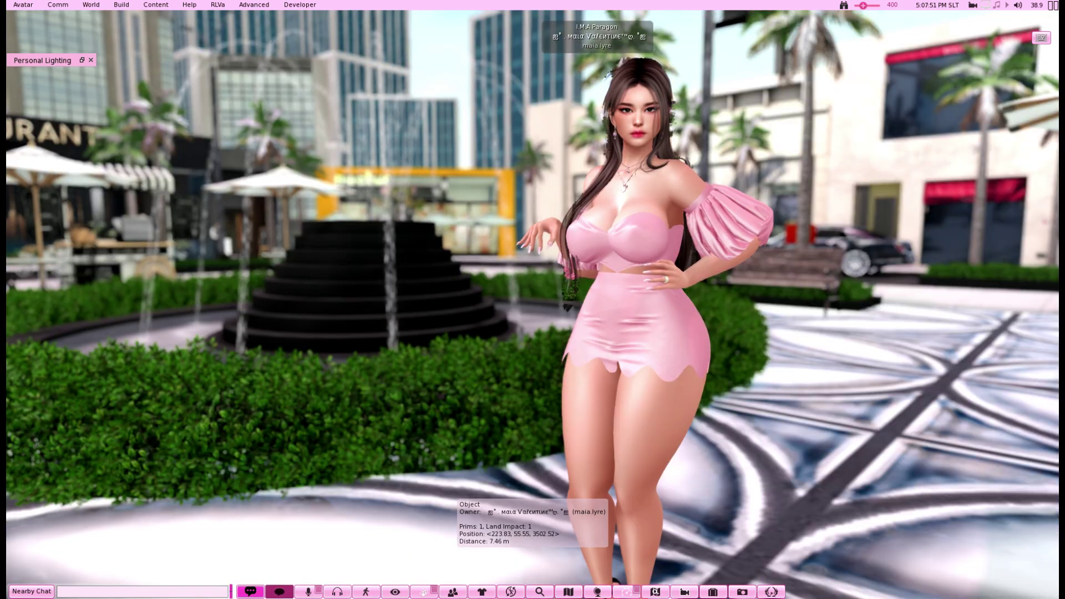
# Open the graphics preferences and make sure the Mirrors shader option is enabled.
pyautogui.hotkey('ctrl', 'p')
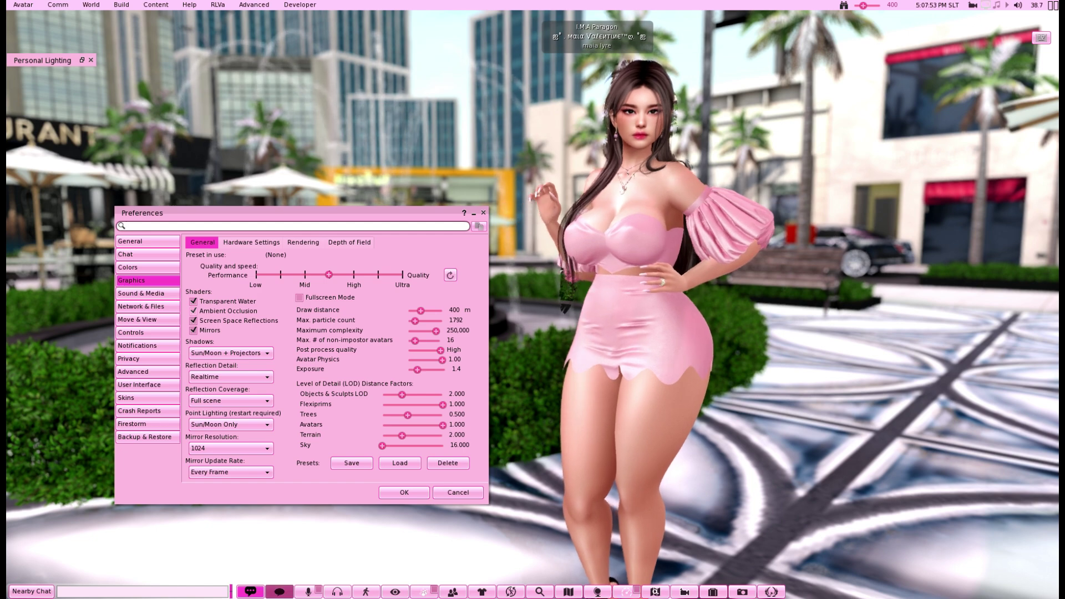
pyautogui.click(193, 330)
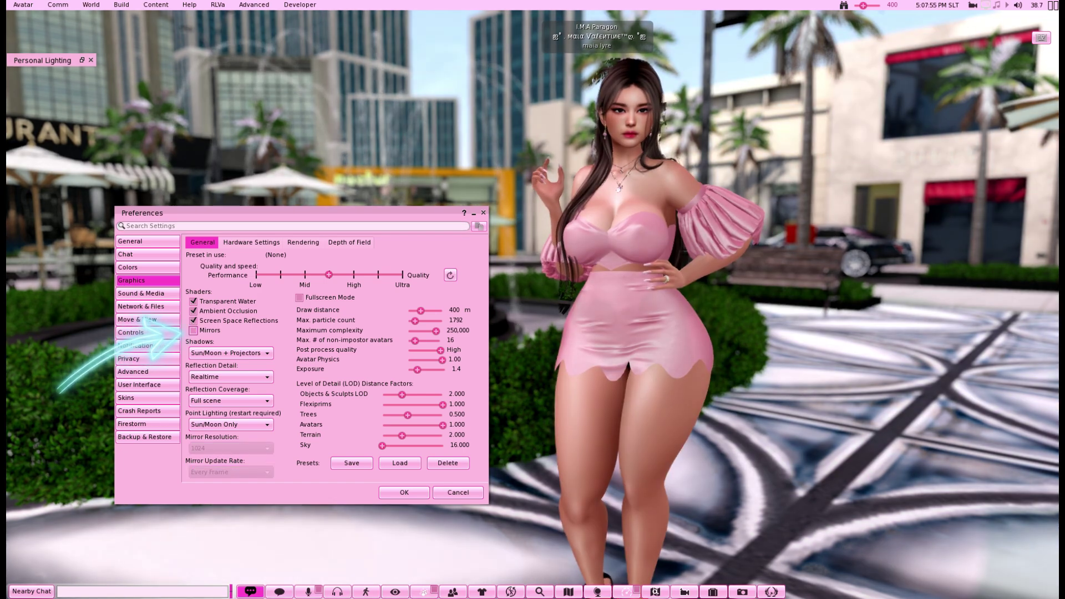
pyautogui.click(193, 330)
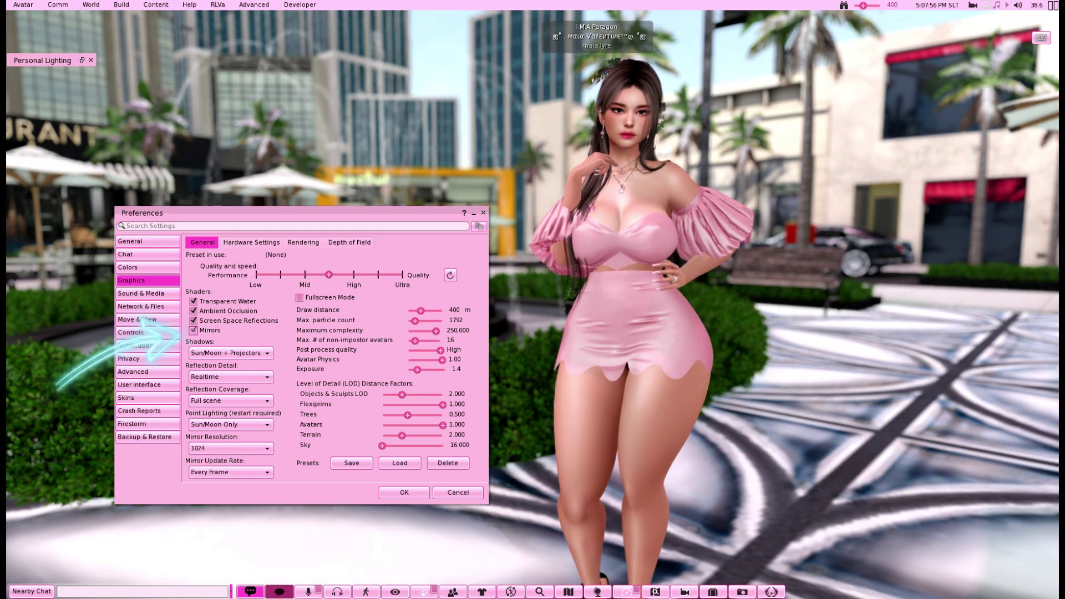
# Review the options for shadows, reflection detail, reflection coverage, point lighting, mirror resolution and mirror update rate.
pyautogui.click(231, 353)
pyautogui.click(231, 353)
pyautogui.click(230, 377)
pyautogui.click(231, 376)
pyautogui.click(231, 400)
pyautogui.click(230, 401)
pyautogui.click(231, 425)
pyautogui.click(231, 424)
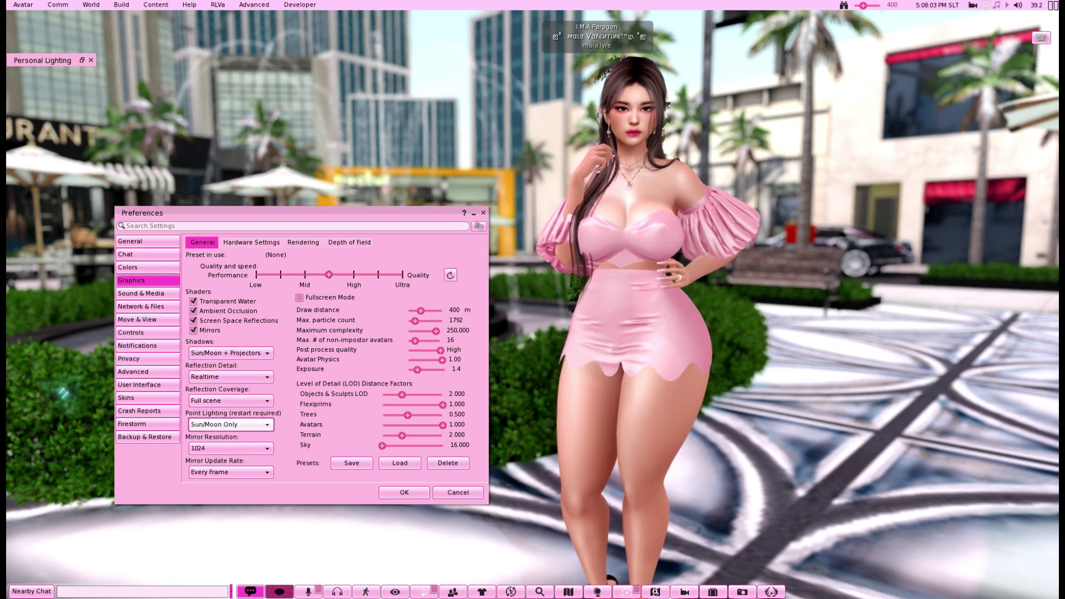
pyautogui.click(231, 448)
pyautogui.click(231, 448)
pyautogui.click(231, 472)
pyautogui.click(231, 472)
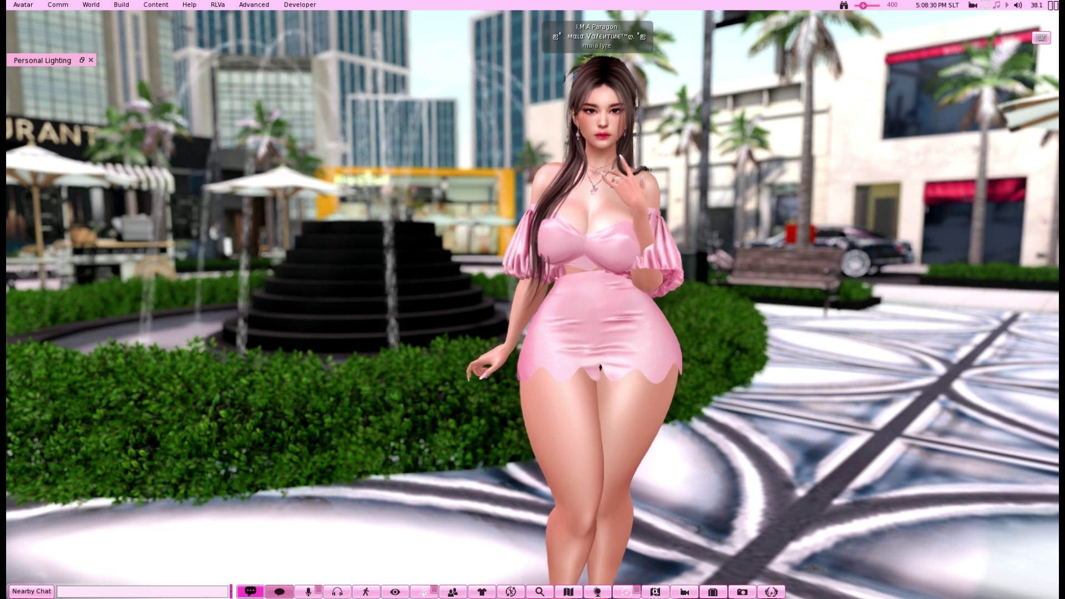
# Enable Select Reflection Probes in the build options.
pyautogui.click(122, 4)
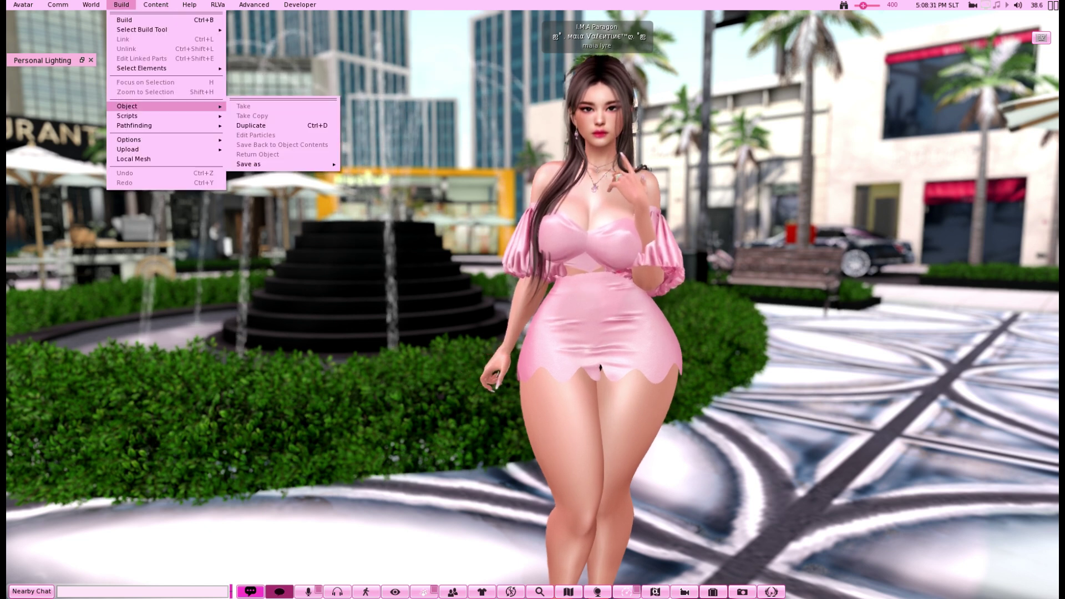
pyautogui.moveTo(139, 140)
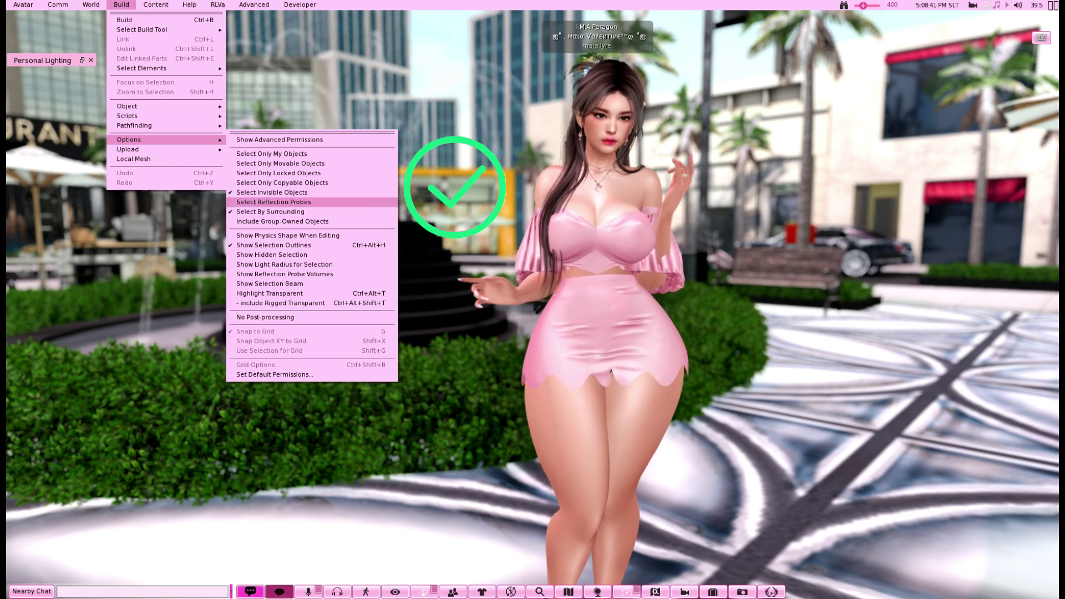
pyautogui.click(273, 202)
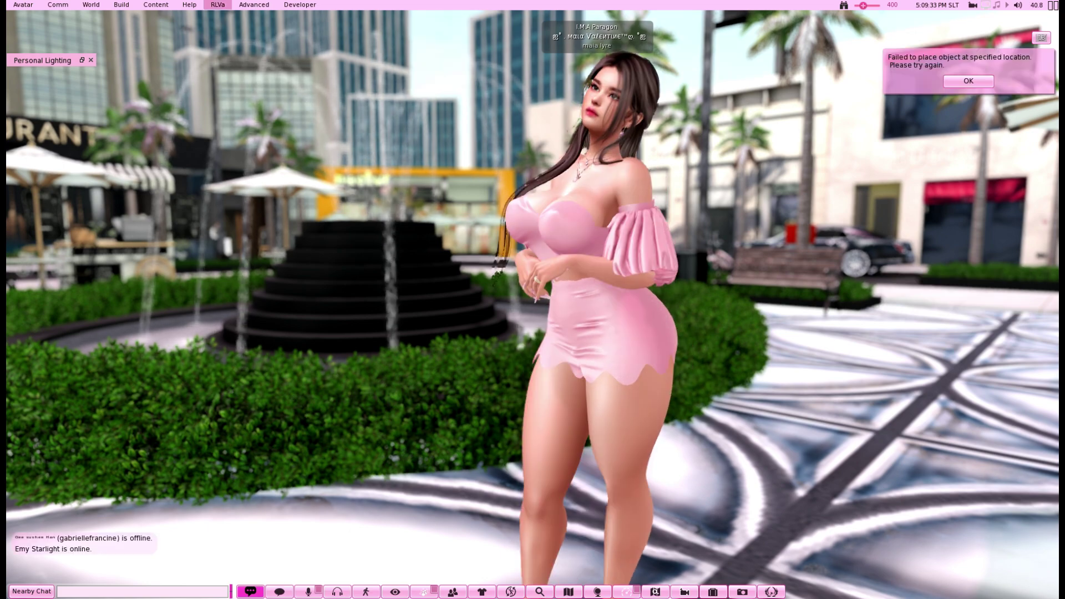
# Create a box primitive on the plaza floor in front of the hedge, beside the avatar.
pyautogui.click(121, 5)
pyautogui.click(159, 20)
pyautogui.scroll(-2, 533, 299)
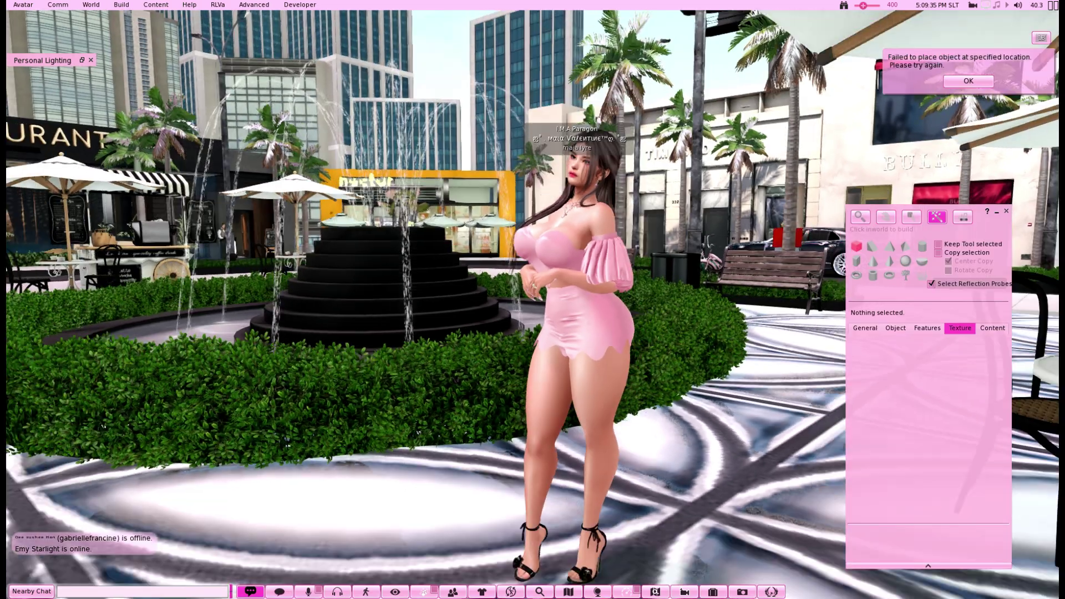
pyautogui.click(362, 472)
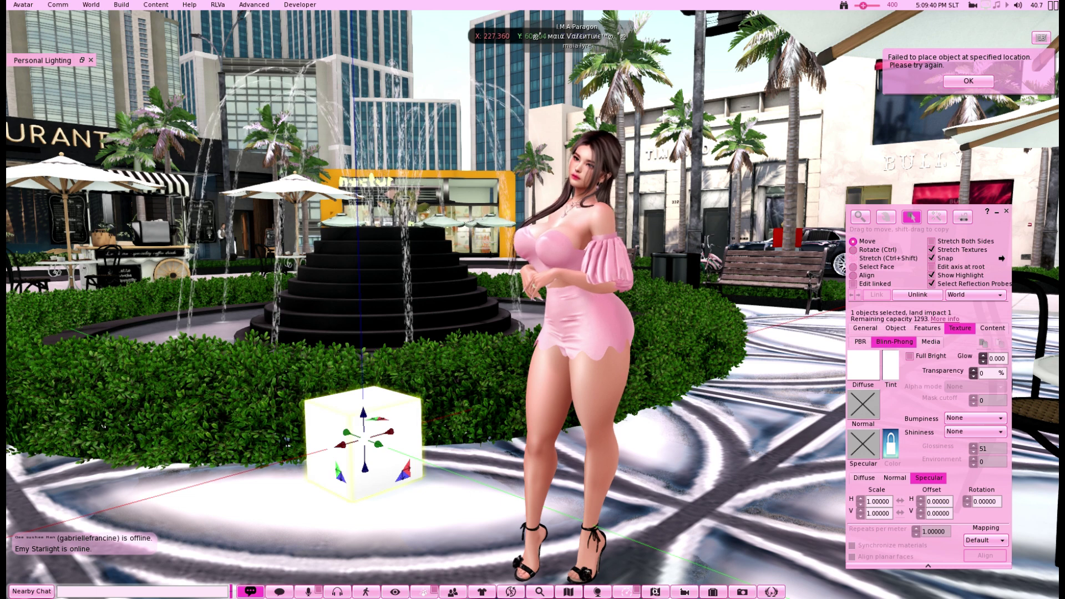
# Stretch the box upward and out to both sides into a large wall panel behind the avatar.
pyautogui.hotkey('ctrl', 'shift')
pyautogui.moveTo(362, 400); pyautogui.dragTo(353, 62)
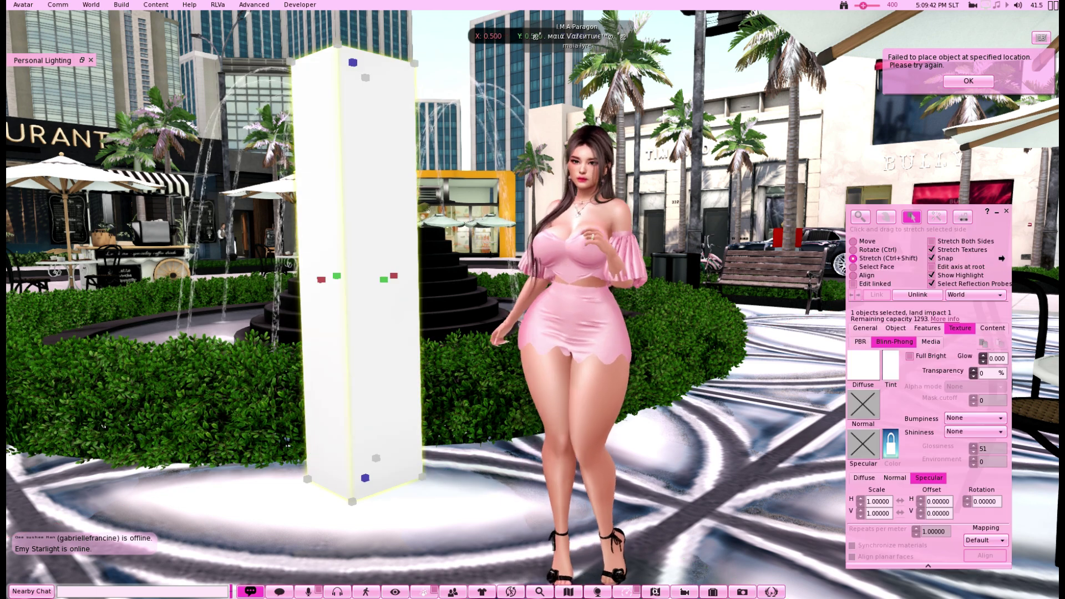
pyautogui.moveTo(393, 275); pyautogui.dragTo(571, 266)
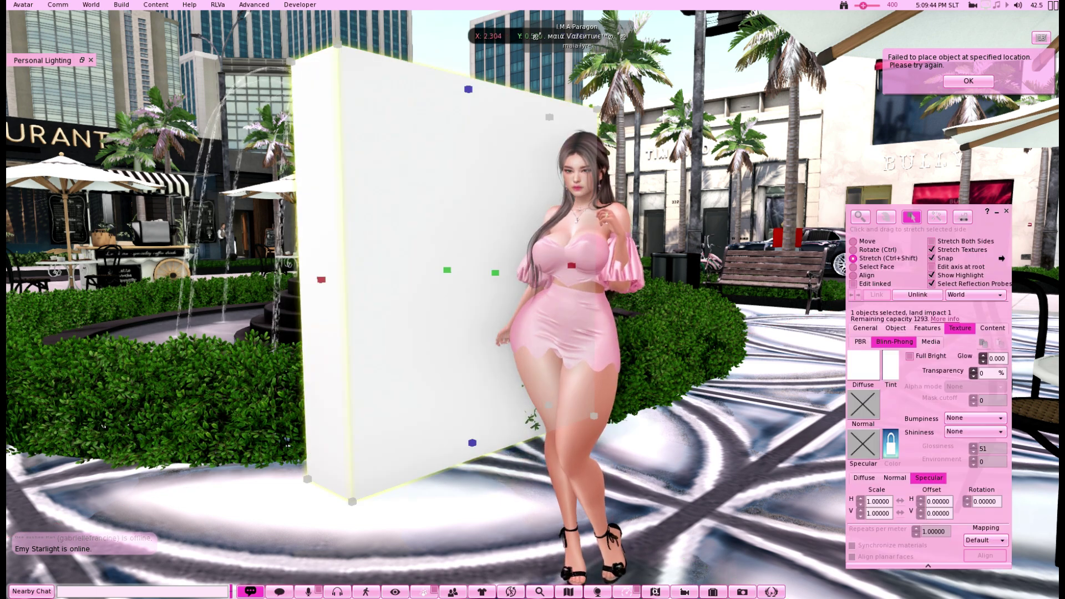
pyautogui.moveTo(321, 279); pyautogui.dragTo(174, 288)
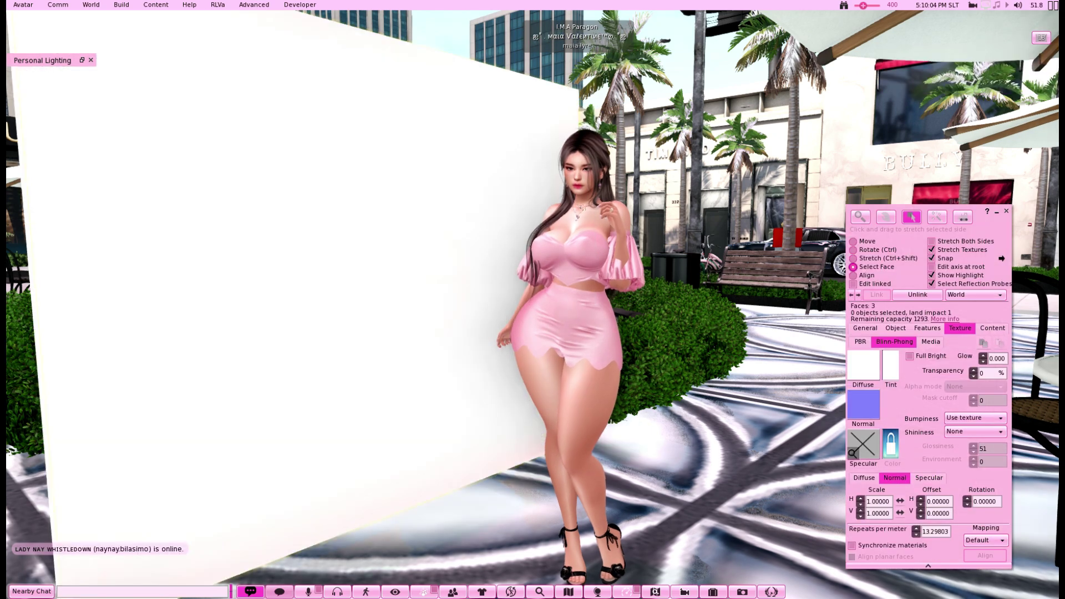
# Apply a blank specular texture to the panel's selected front face.
pyautogui.click(853, 453)
pyautogui.click(686, 344)
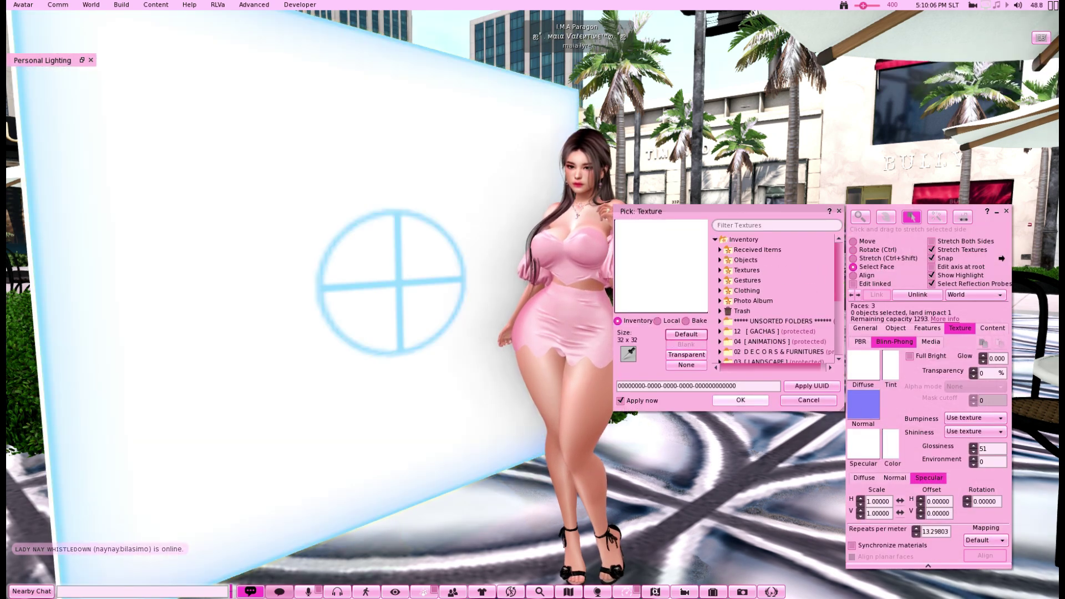
pyautogui.click(741, 400)
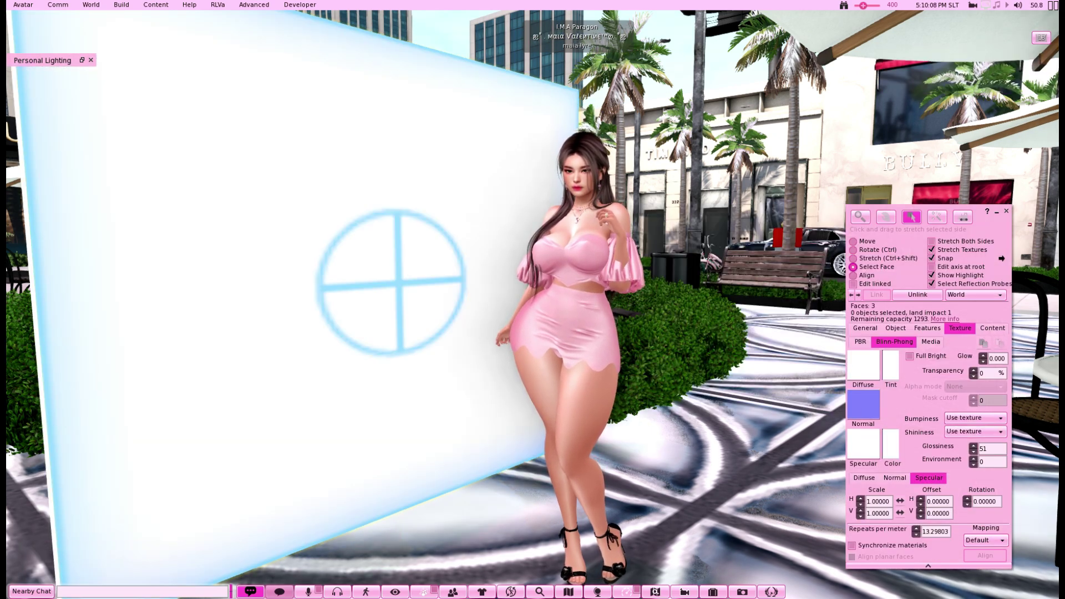
# Set the front face's glossiness to 255 and its environment to 0255.
pyautogui.doubleClick(984, 448)
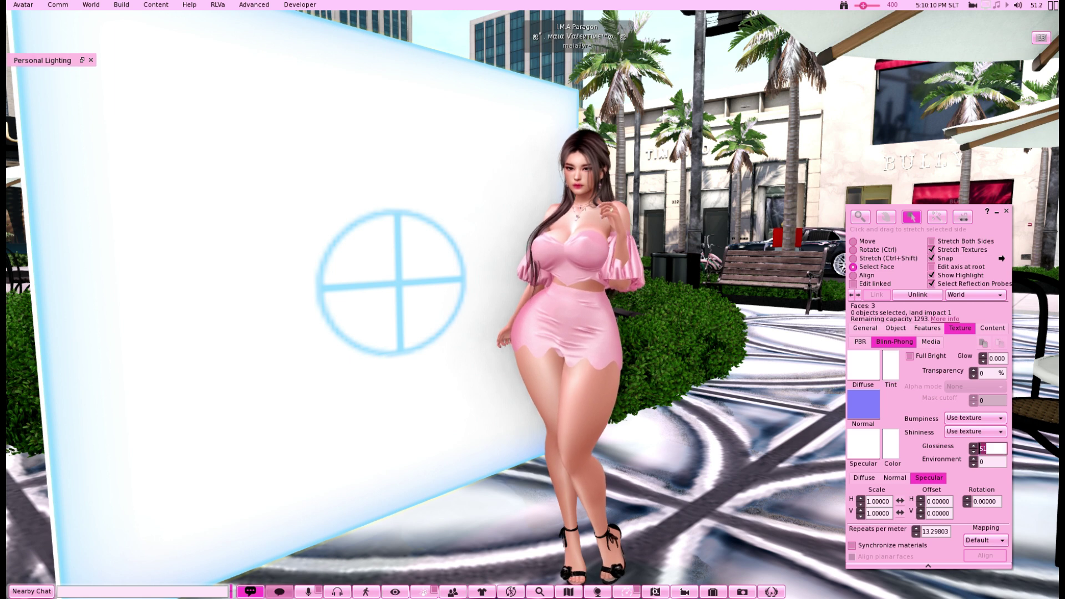
pyautogui.press('Tab')
pyautogui.write('0255')
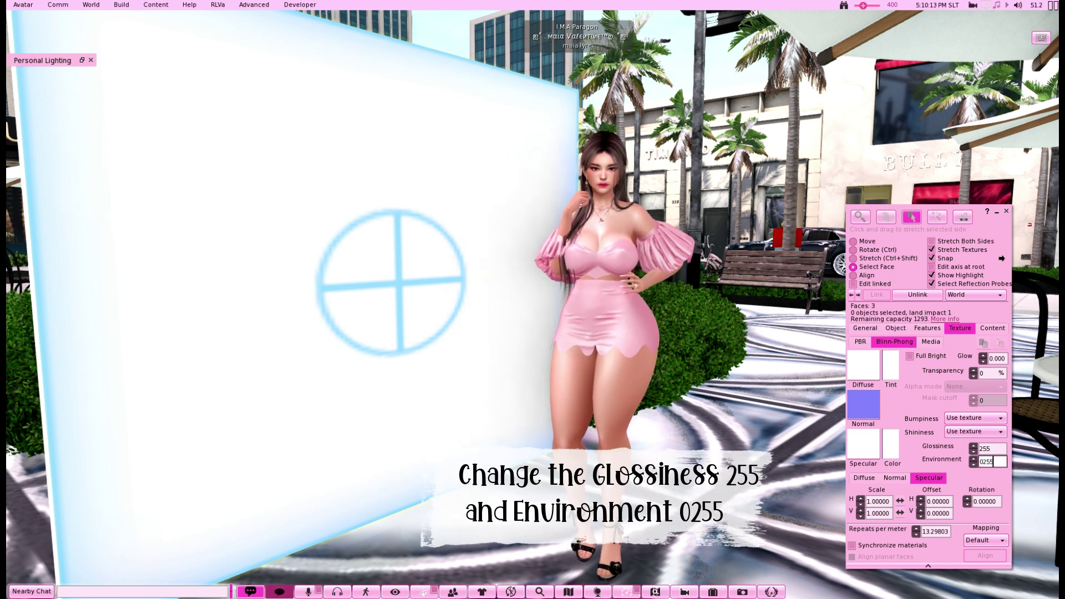
pyautogui.click(991, 448)
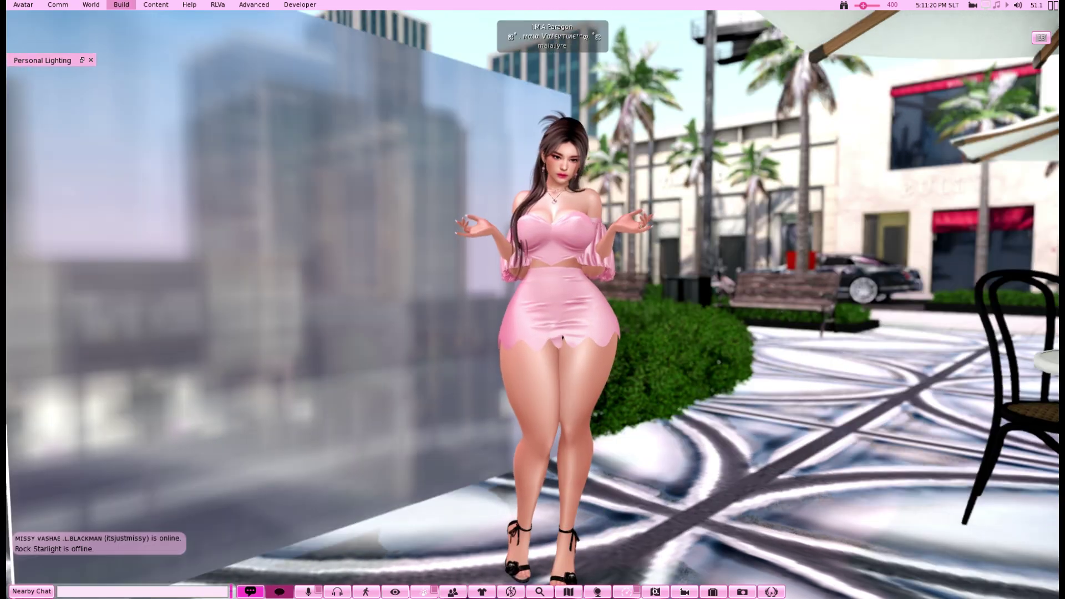
# Create a second box on the floor in front of the panel and shift it closer to the avatar.
pyautogui.click(122, 5)
pyautogui.click(130, 20)
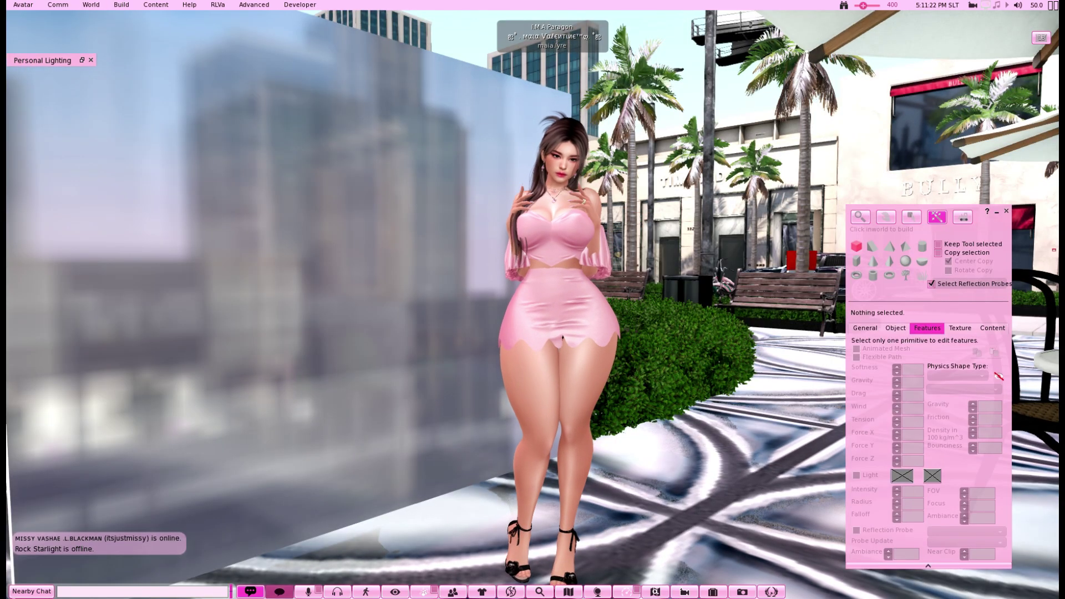
pyautogui.click(397, 499)
pyautogui.moveTo(411, 480); pyautogui.dragTo(449, 495)
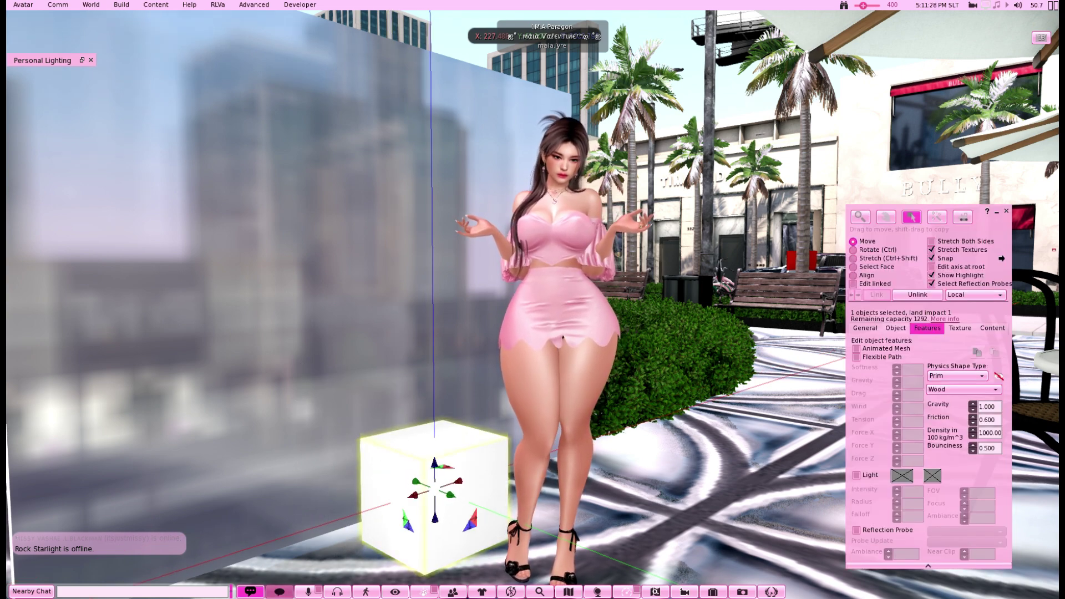
# Turn the new box into a reflection probe with its probe update set to Mirror (Everything), then close the editor.
pyautogui.click(857, 530)
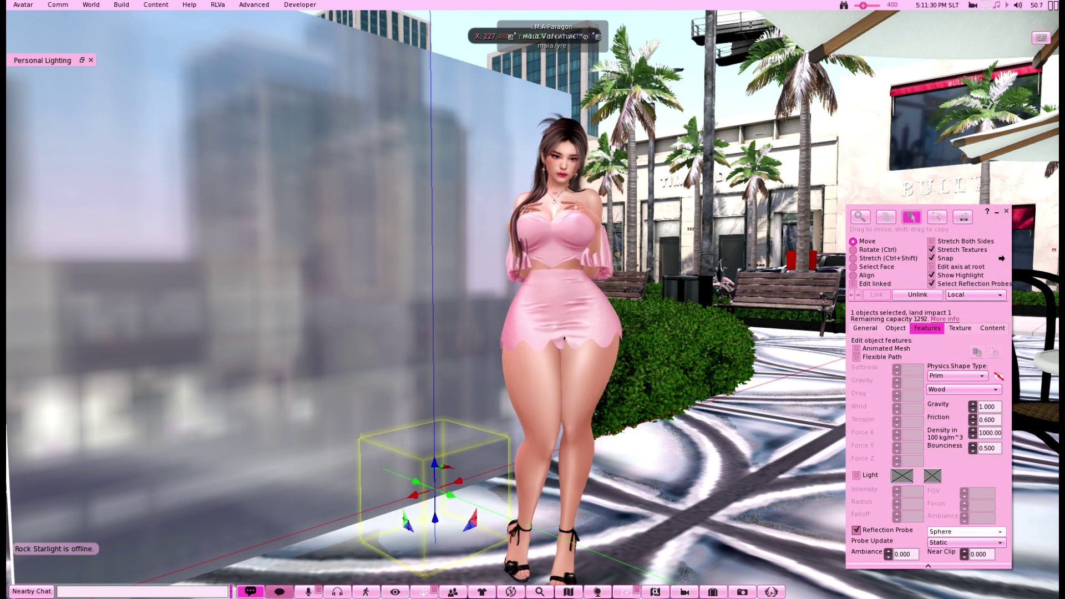
pyautogui.click(965, 542)
pyautogui.click(957, 577)
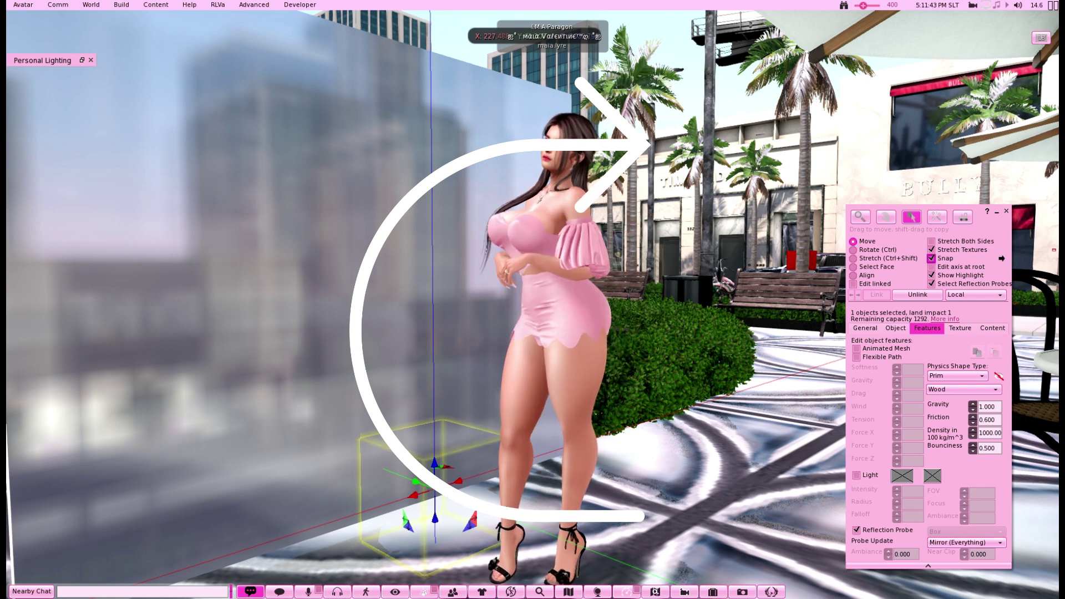
pyautogui.click(932, 258)
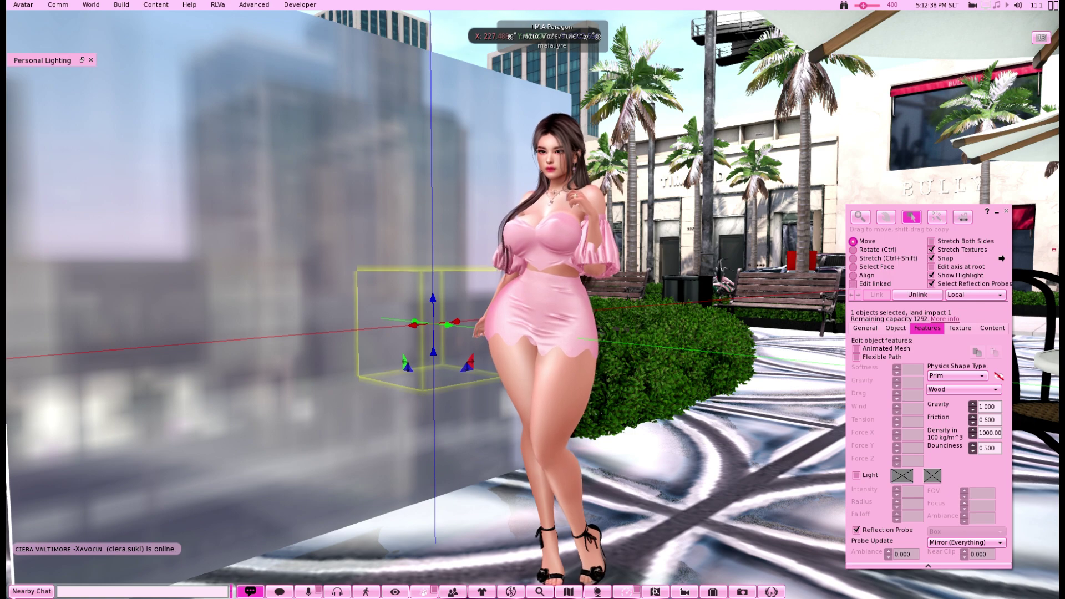
pyautogui.click(1006, 211)
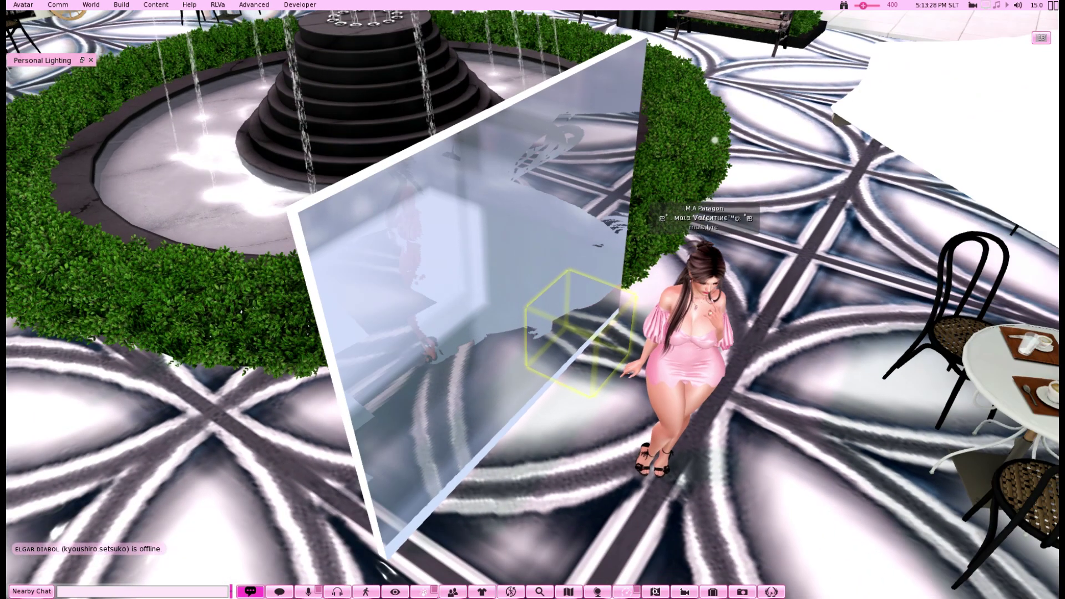
# Move the reflection probe onto the panel and stretch it sideways in both directions to cover the panel's width.
pyautogui.hotkey('ctrl', 'b')
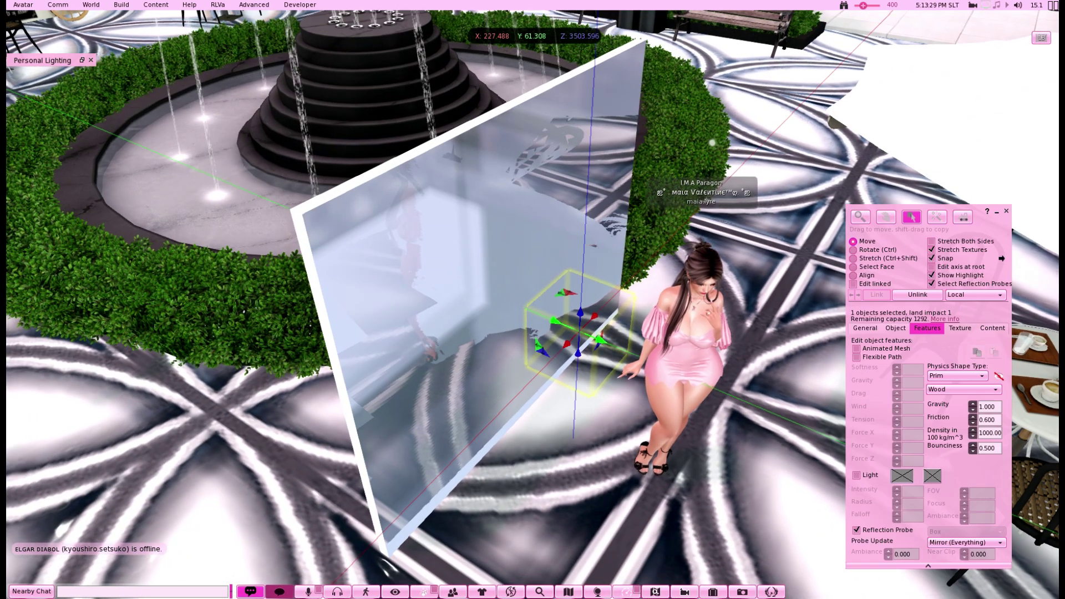
pyautogui.moveTo(599, 340); pyautogui.dragTo(549, 391)
pyautogui.moveTo(580, 340); pyautogui.dragTo(567, 340)
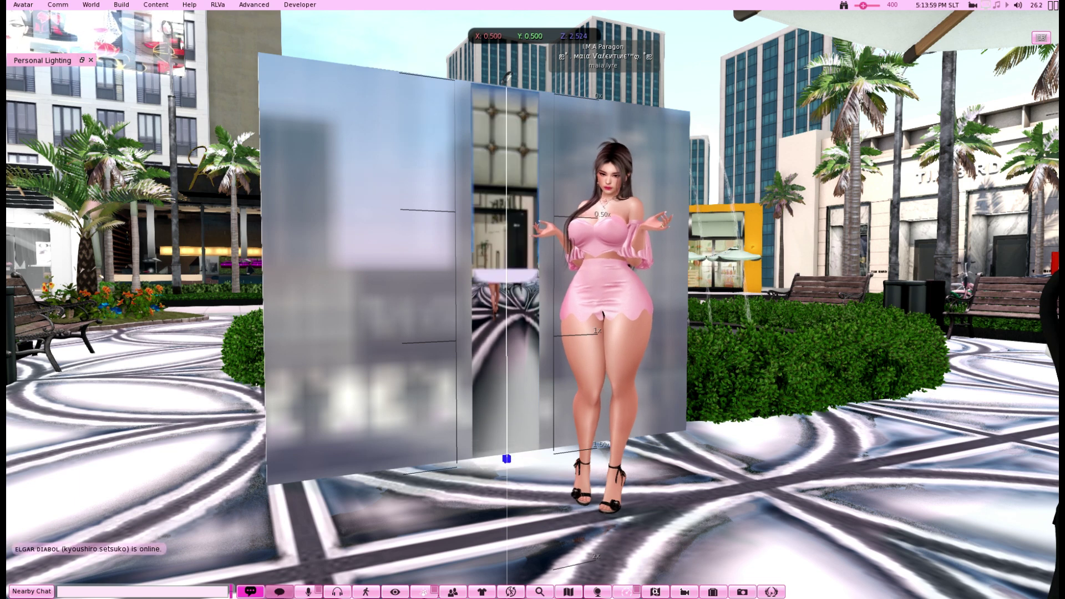
pyautogui.moveTo(472, 276); pyautogui.dragTo(266, 276)
pyautogui.moveTo(539, 276); pyautogui.dragTo(649, 276)
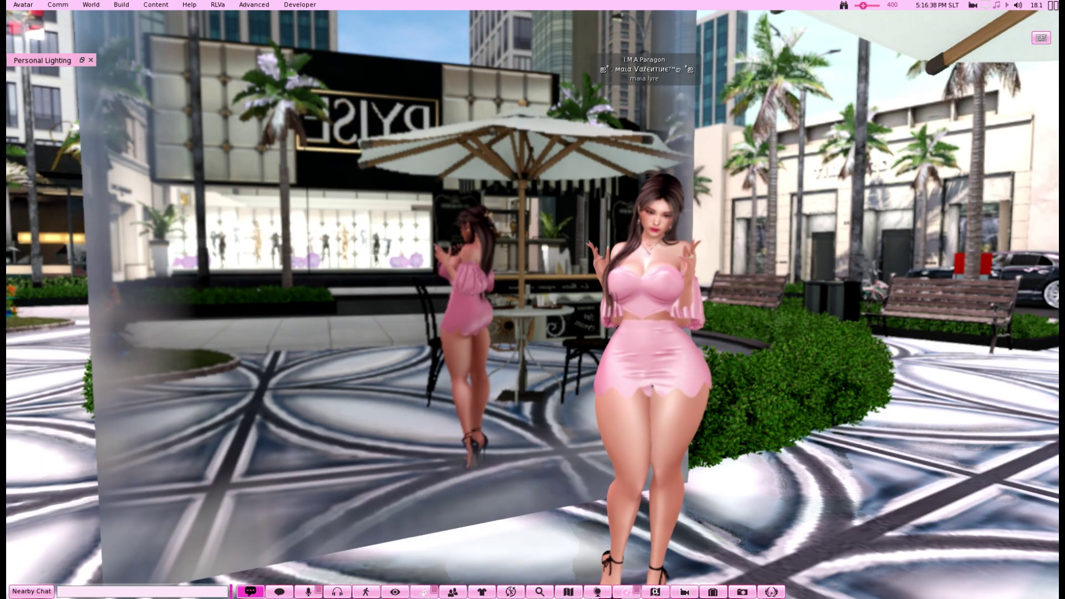
# Set the mirror resolution to 2048 and the exposure to 2.0 in the graphics preferences, and apply them.
pyautogui.scroll(3, 533, 300)
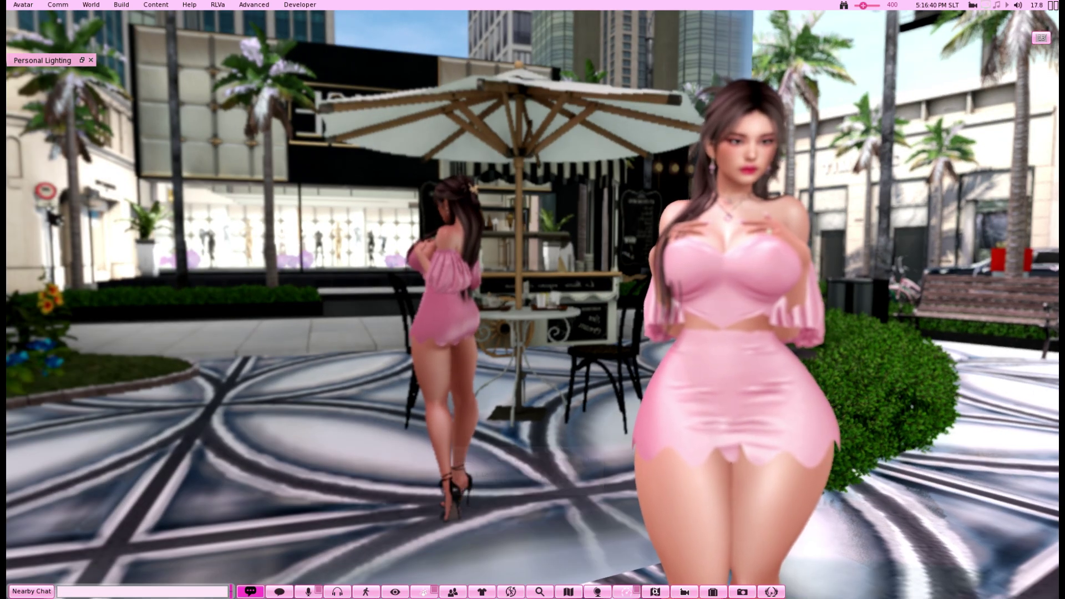
pyautogui.scroll(-3, 533, 300)
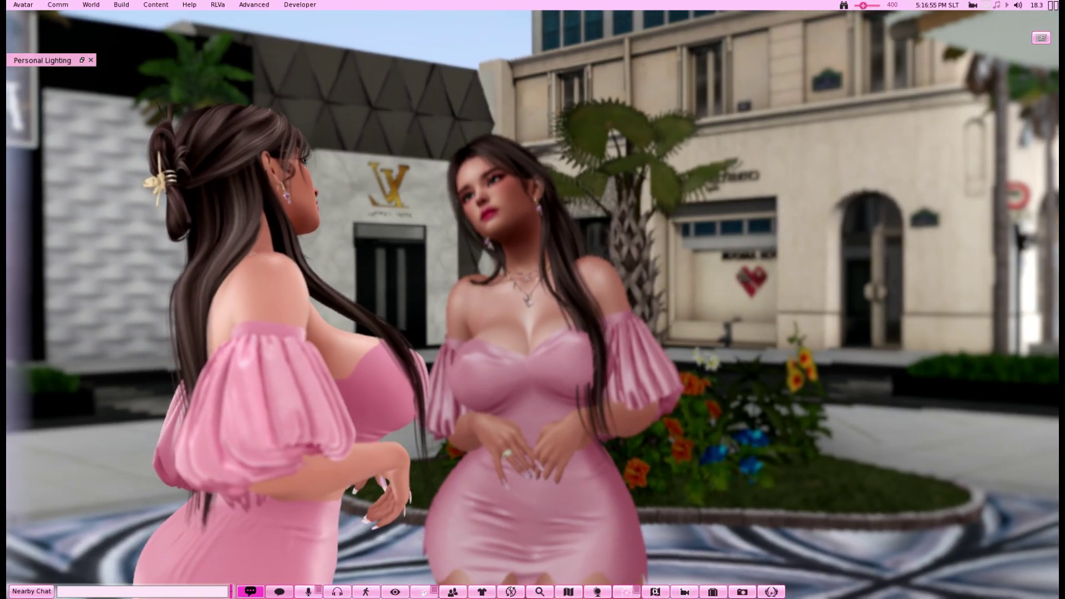
pyautogui.hotkey('ctrl', 'p')
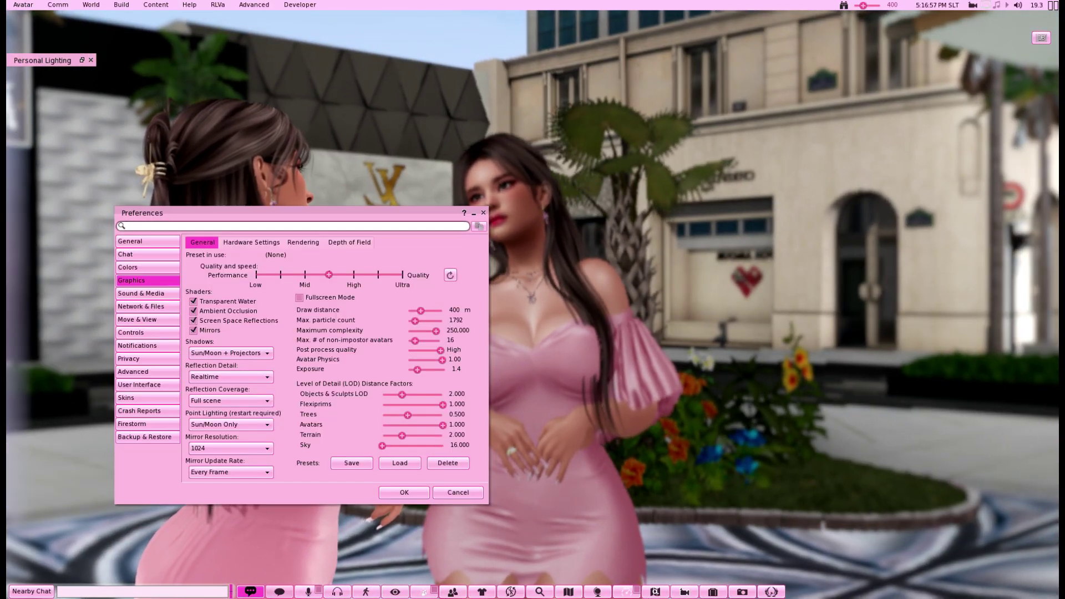
pyautogui.click(230, 448)
pyautogui.click(230, 484)
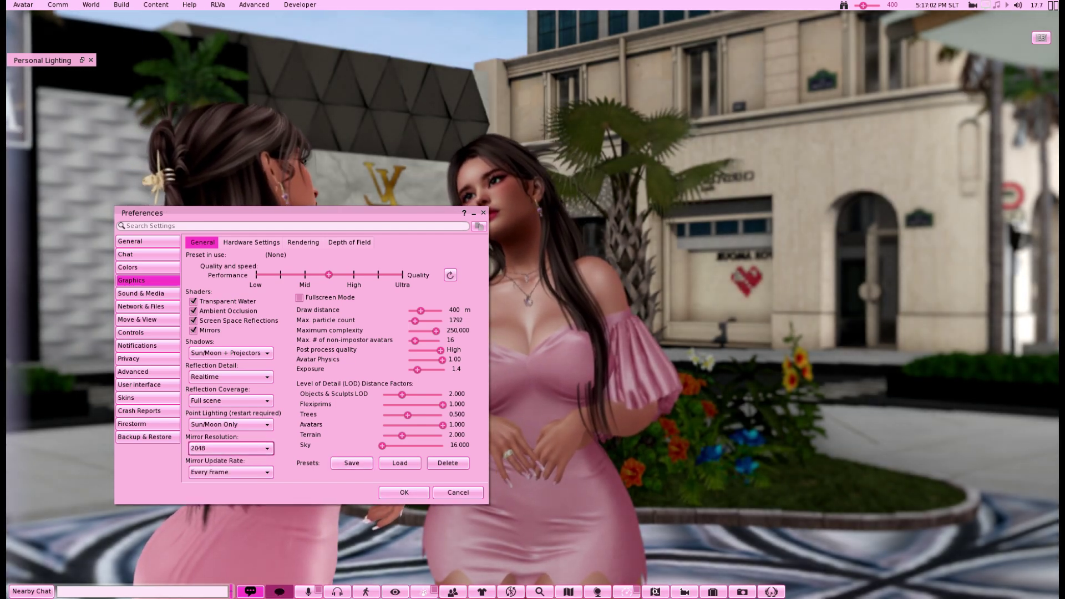
pyautogui.moveTo(417, 369); pyautogui.dragTo(423, 369)
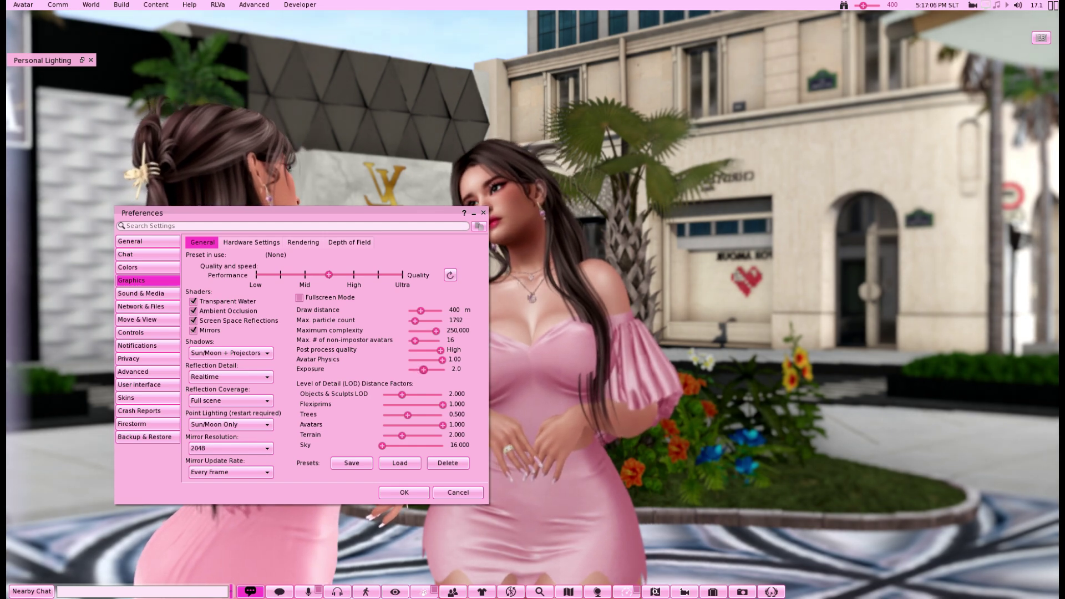
pyautogui.click(404, 492)
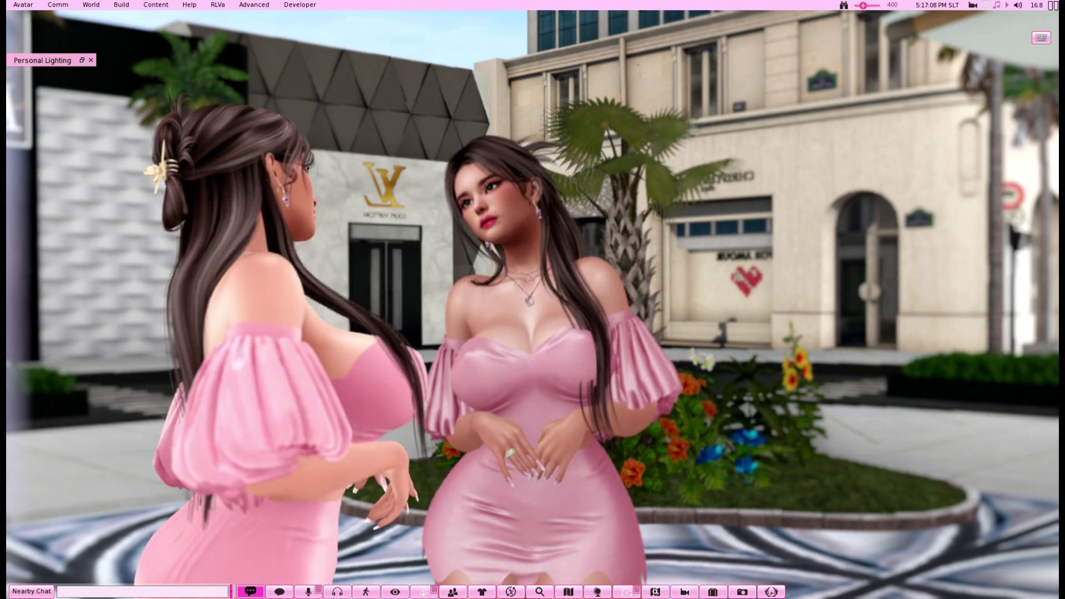
# Inspect the avatar's mirror reflection from several angles and check the reflection probe's feature settings.
pyautogui.keyDown('alt'); pyautogui.moveTo(355, 377); pyautogui.dragTo(311, 422); pyautogui.keyUp('alt')
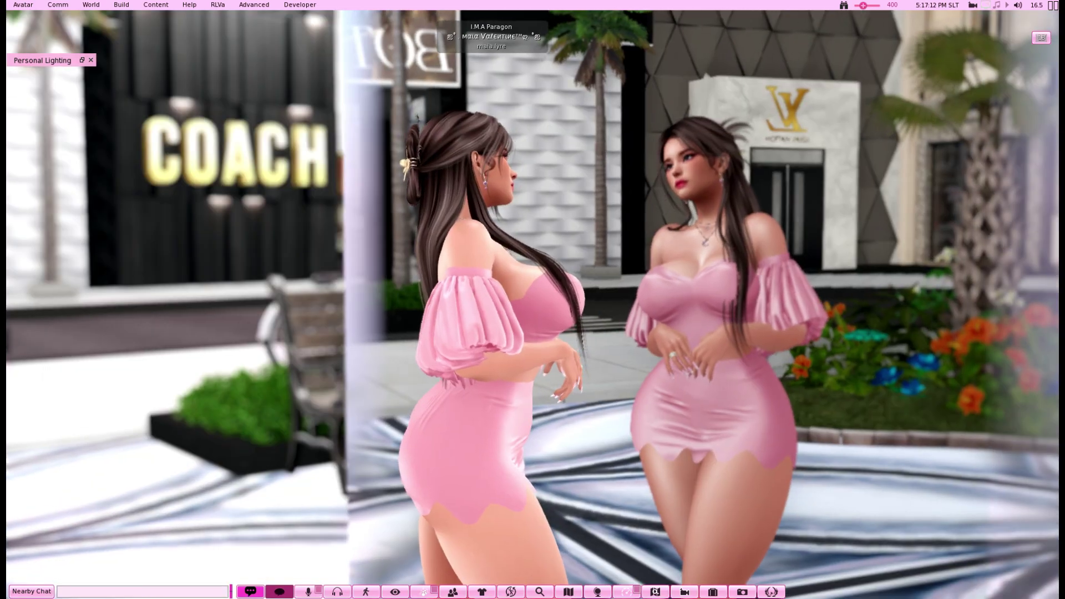
pyautogui.keyDown('ctrl'); pyautogui.keyDown('alt'); pyautogui.moveTo(672, 316); pyautogui.dragTo(677, 338); pyautogui.keyUp('alt'); pyautogui.keyUp('ctrl')
pyautogui.keyDown('alt'); pyautogui.moveTo(532, 308); pyautogui.dragTo(522, 366); pyautogui.keyUp('alt')
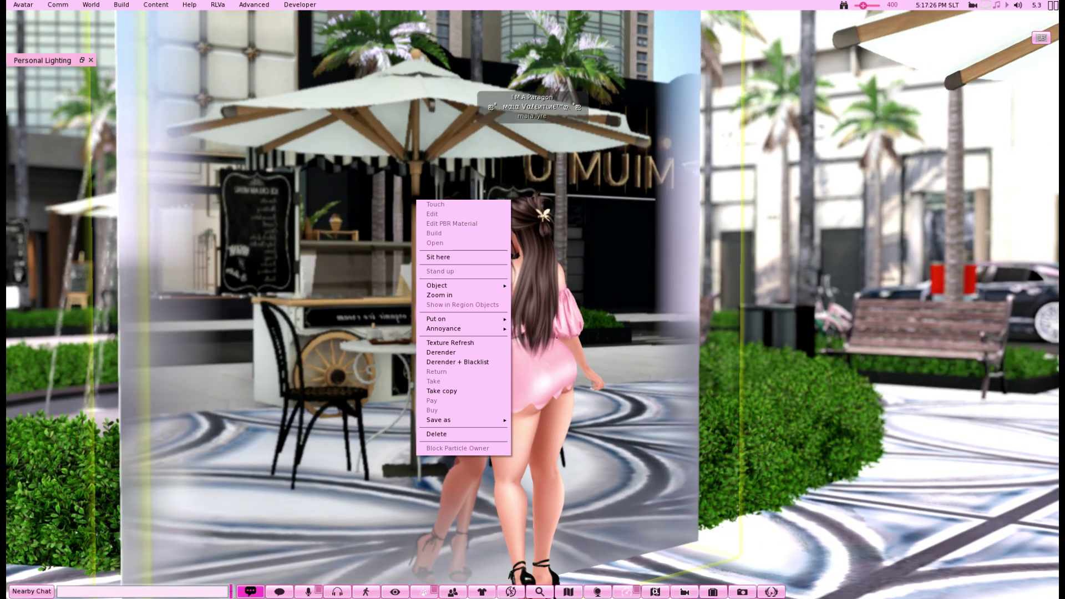
pyautogui.click(432, 213)
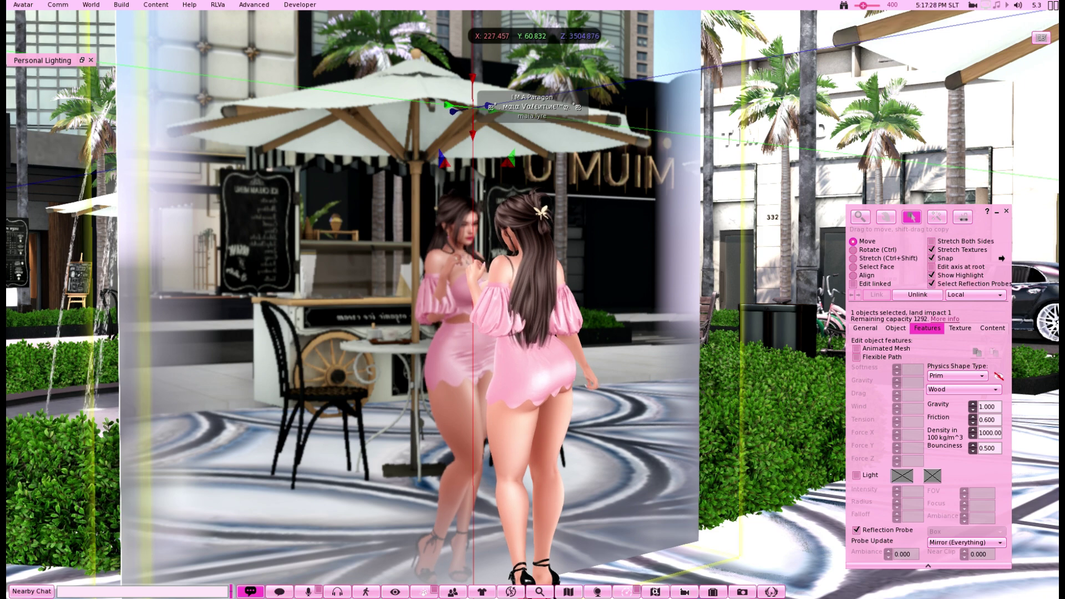
pyautogui.click(1006, 211)
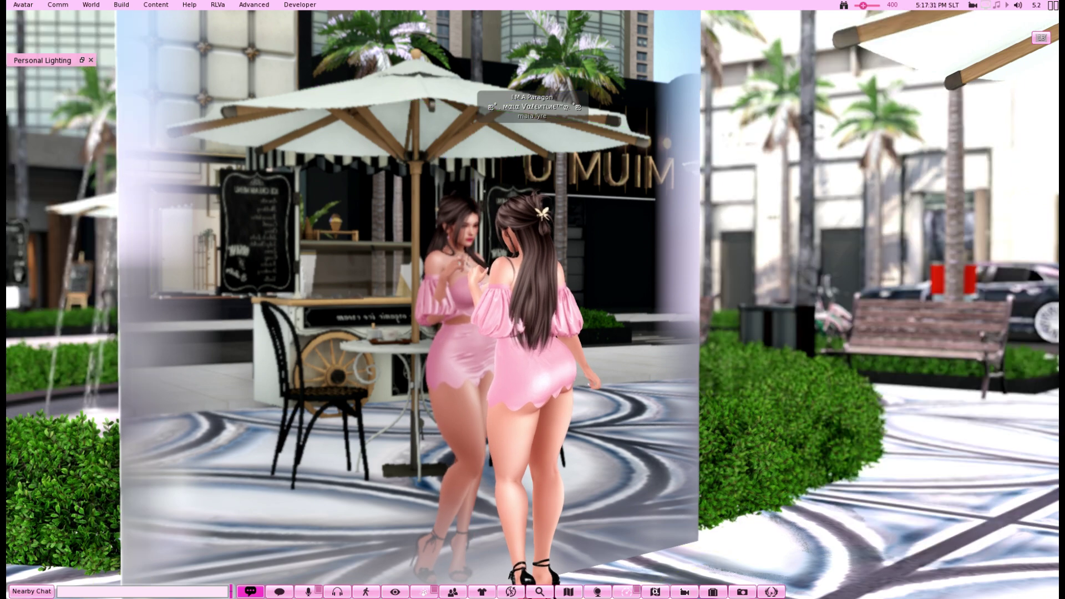
pyautogui.scroll(3, 533, 299)
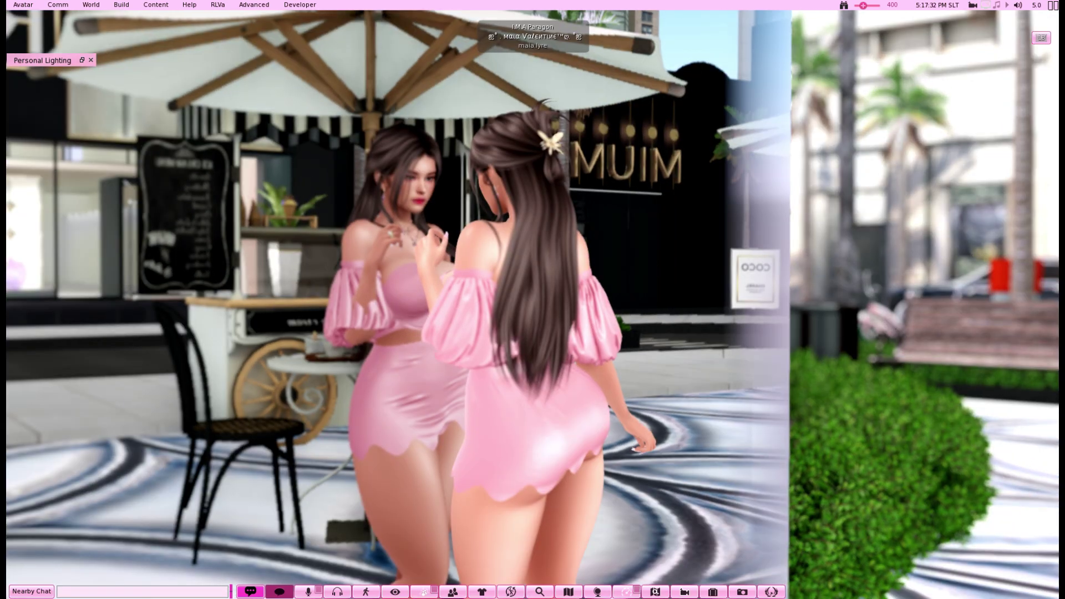